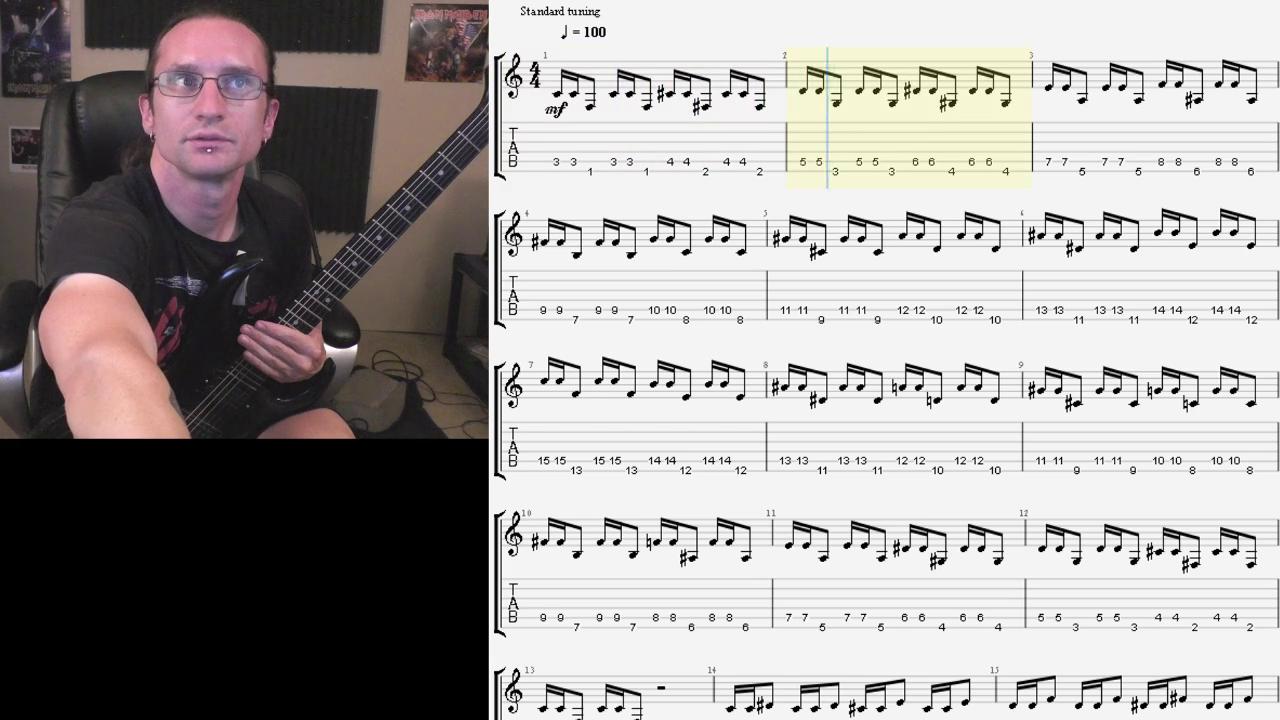
pyautogui.press('space')
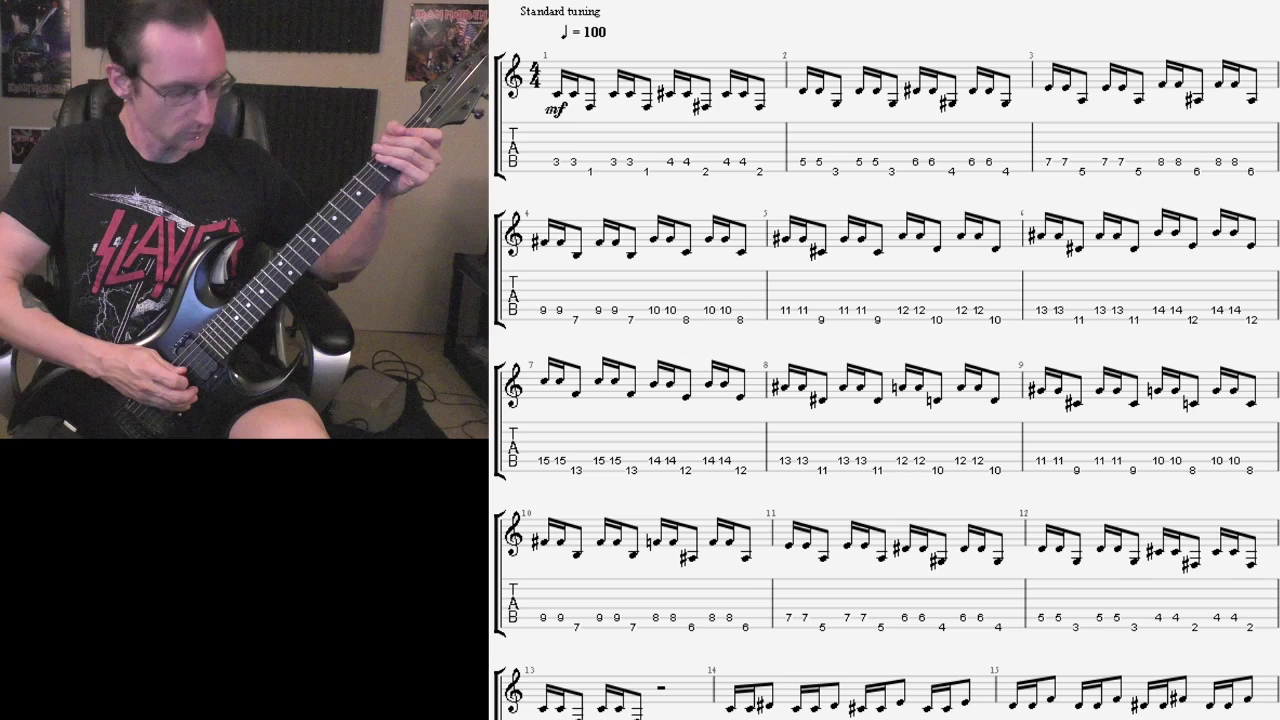
# - Start playback of the reverse-gallop exercise from measure 1 at 100 BPM
pyautogui.press('space')
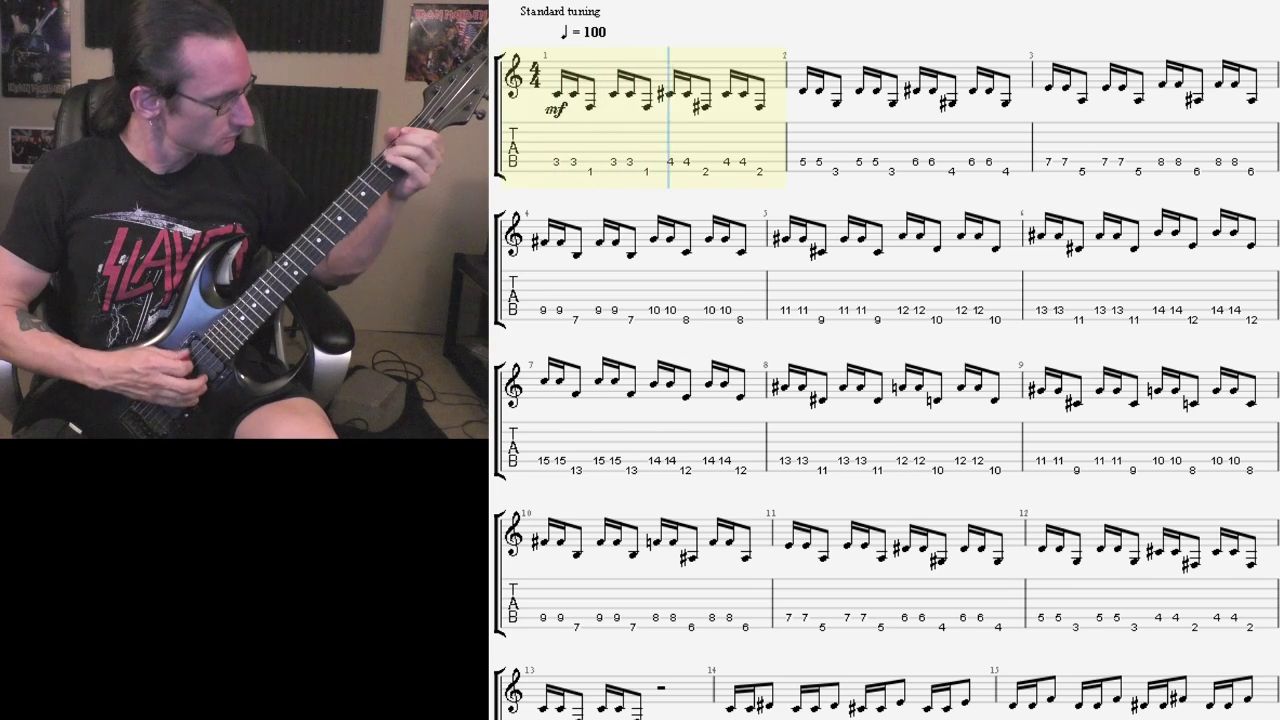